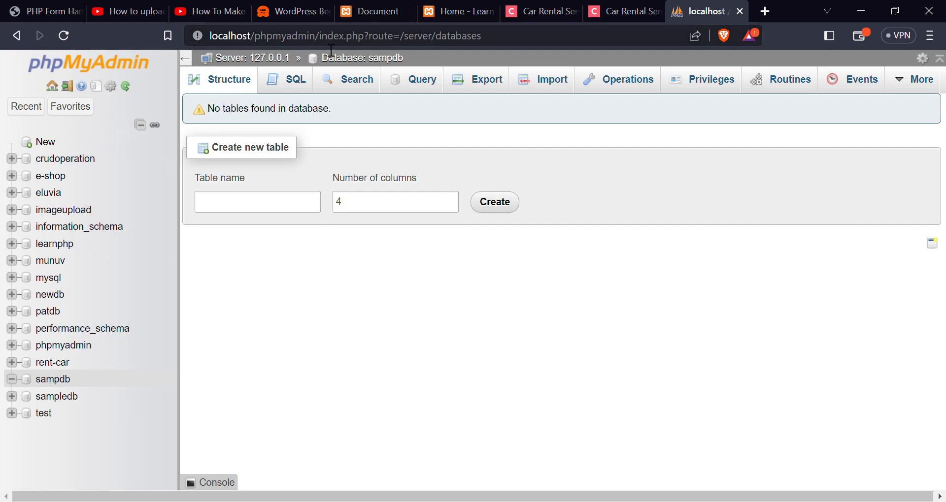
Load the localhost XAMPP dashboard and open phpMyAdmin from it.
drag(254, 38, 511, 41)
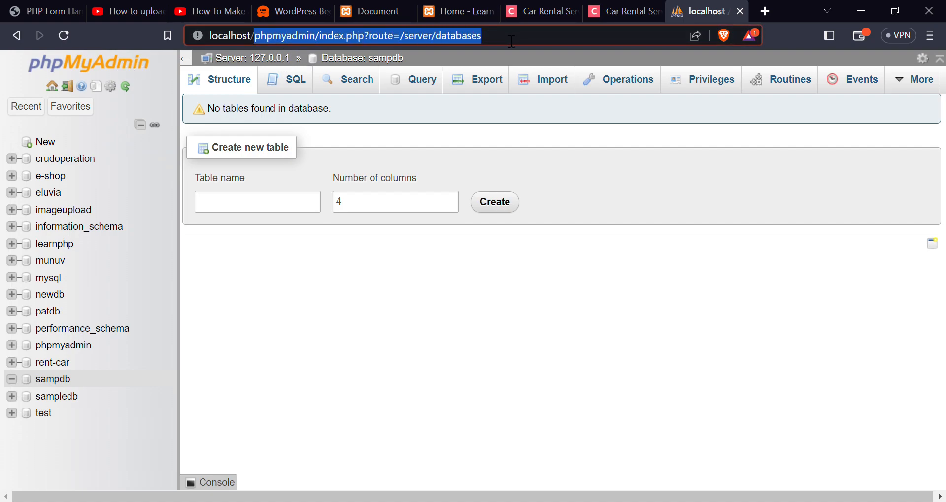
key(BackSpace)
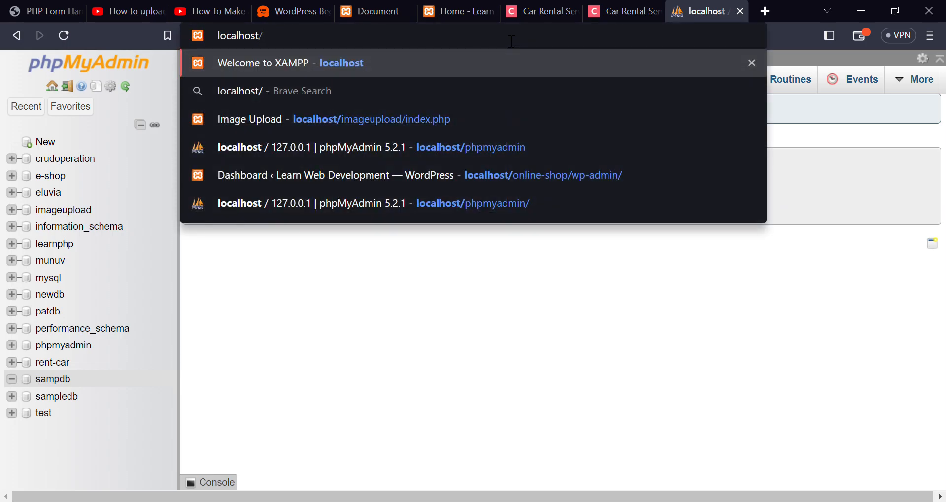
key(Return)
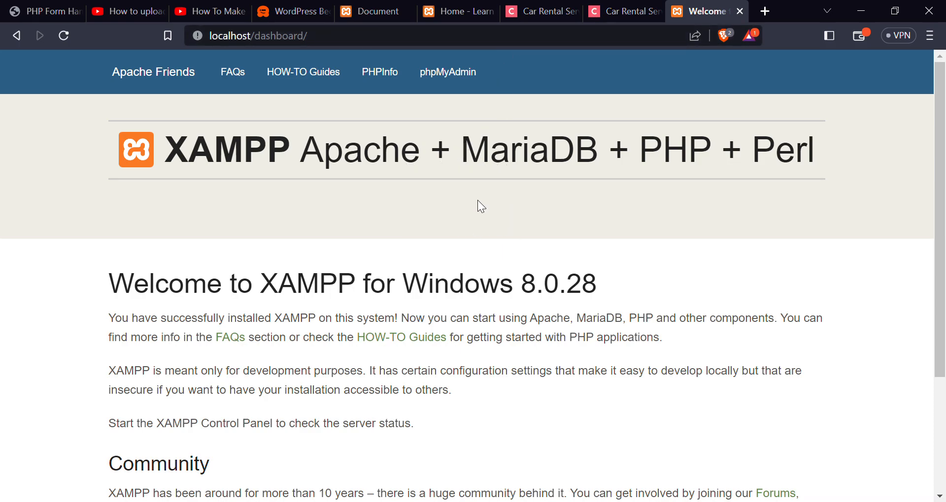
click(451, 81)
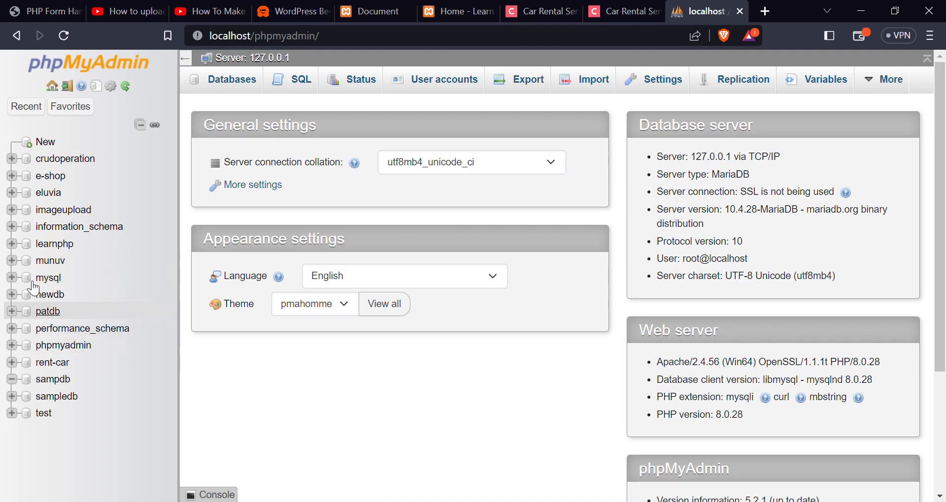
Create a new database named maydb.
click(51, 147)
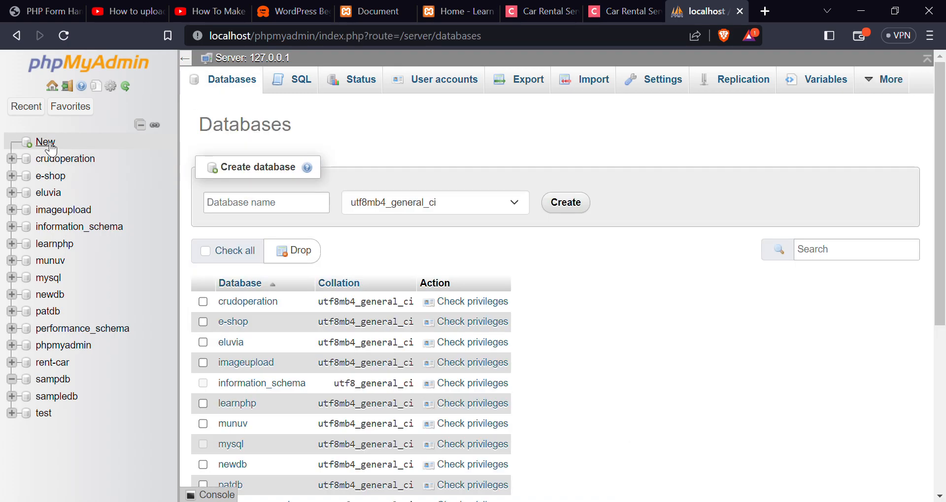
click(248, 210)
text(maydb)
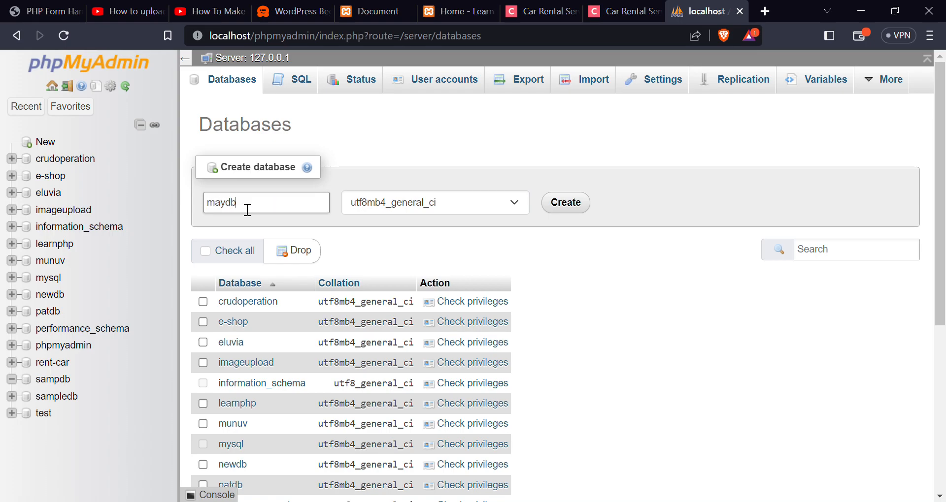
click(561, 209)
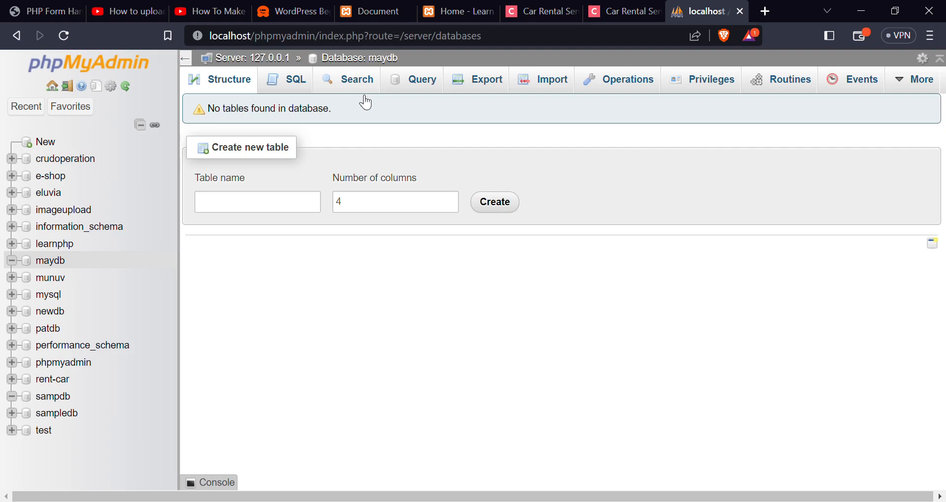
Create a table named maytable with 5 columns in the maydb database.
click(308, 209)
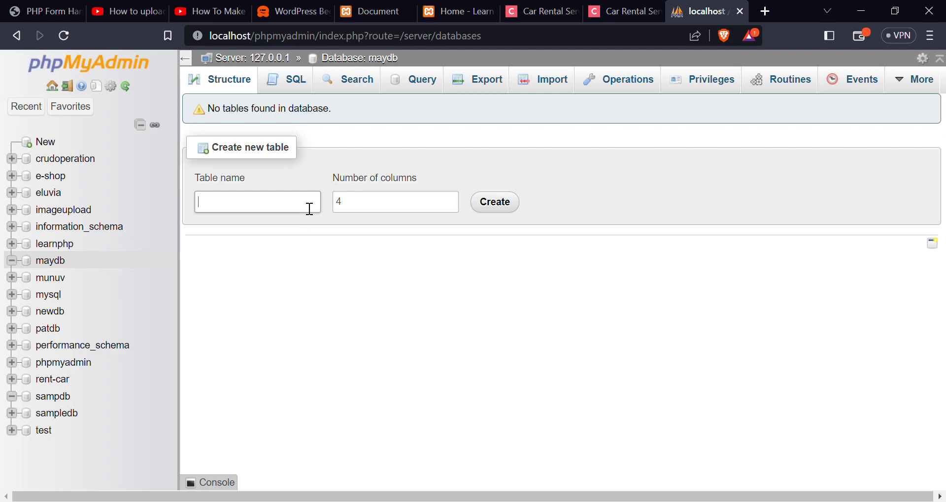
text(maytable)
click(423, 206)
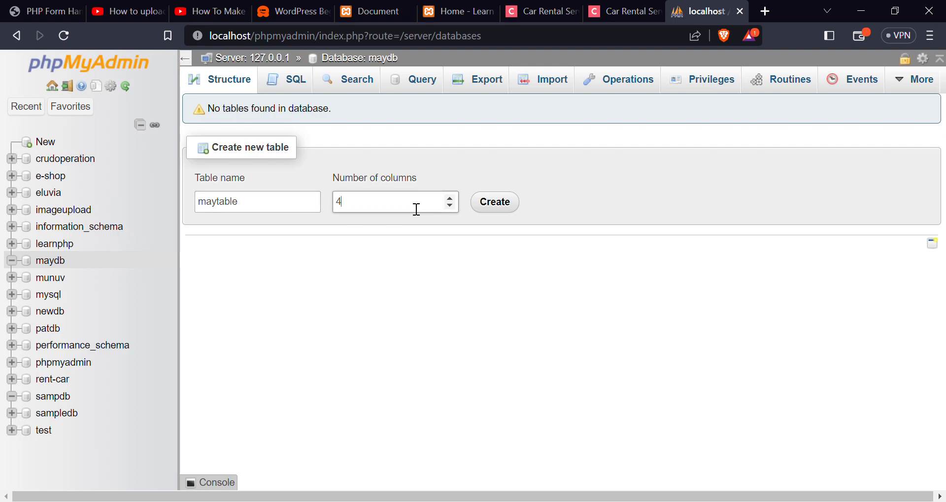
click(451, 199)
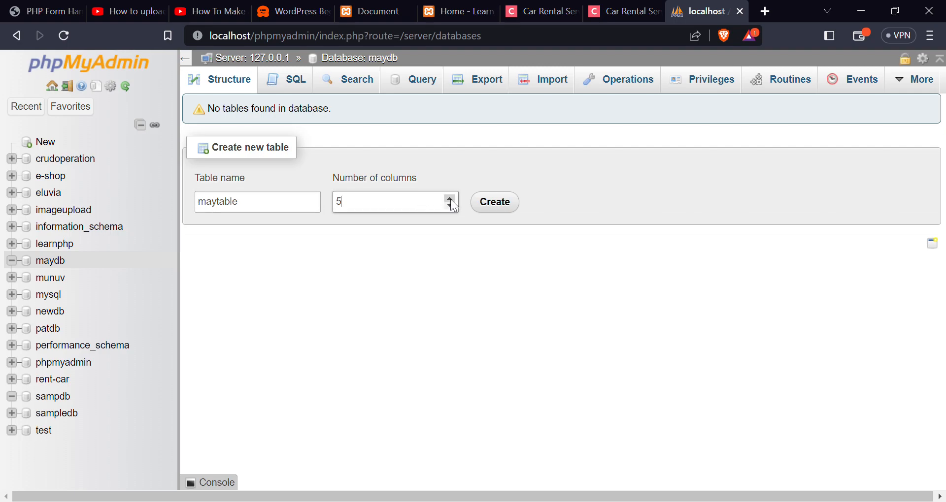
click(495, 207)
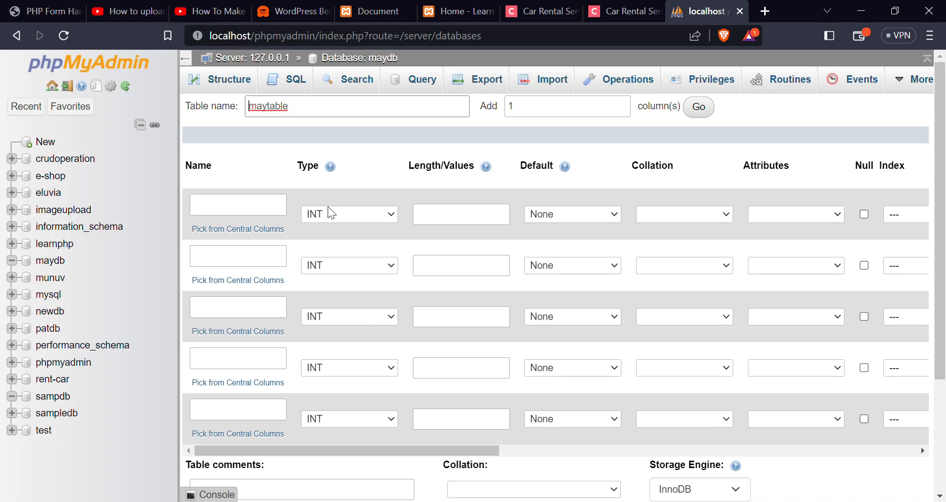
Name the first column id and the second column name, and set the second column's type to VARCHAR.
click(265, 214)
text(id)
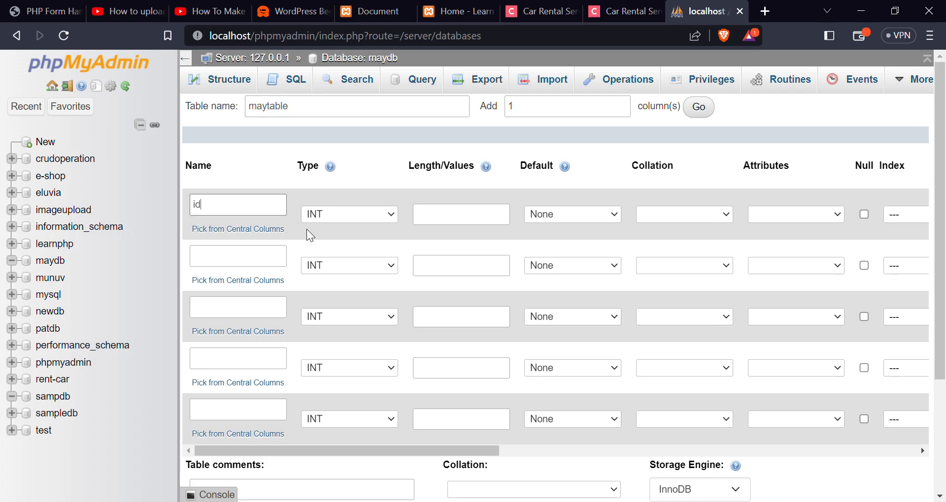
click(279, 254)
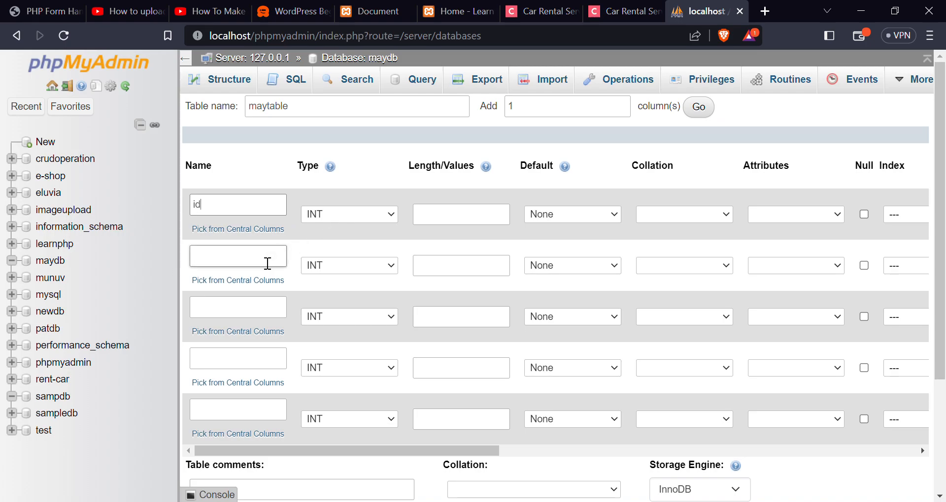
text(Name)
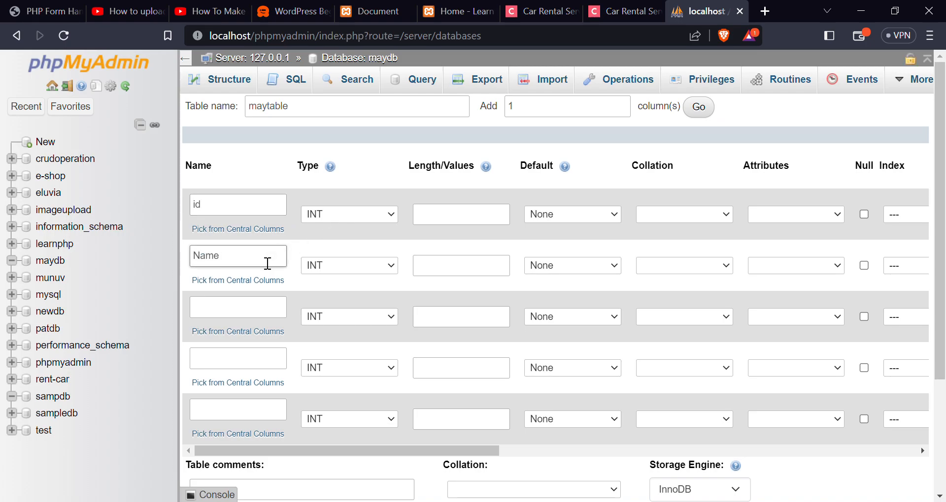
key(BackSpace)
key(BackSpace)
key(BackSpace)
key(BackSpace)
text(name)
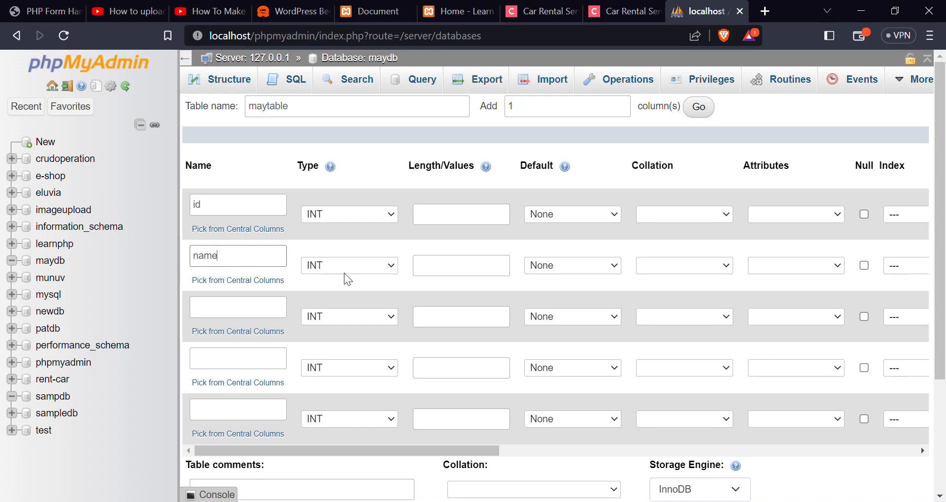
key(Tab)
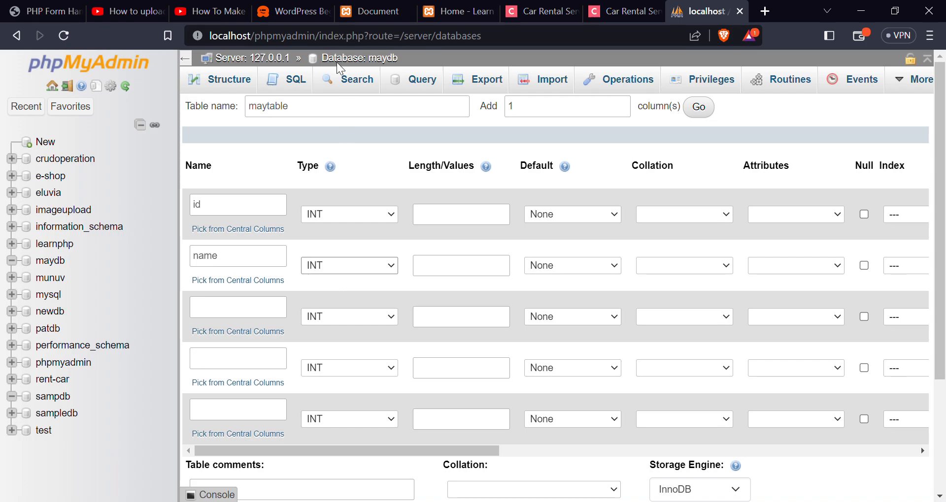
key(v)
Name the third column email and set its type to VARCHAR.
scroll(256, 276, down, 2)
click(246, 241)
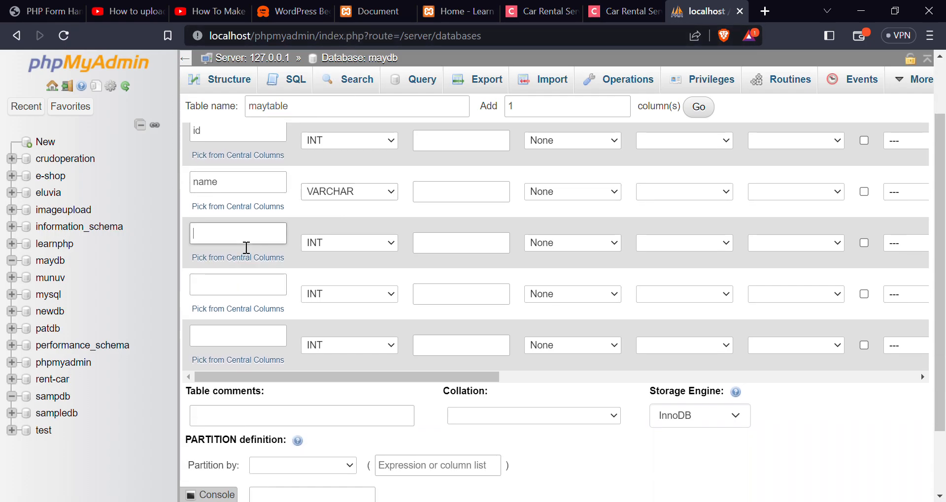
text(email)
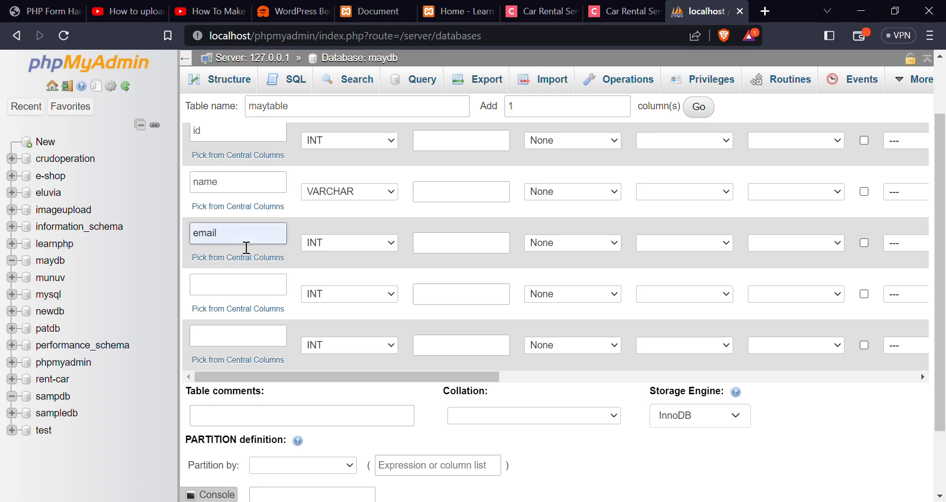
click(337, 246)
click(346, 276)
Name the fourth column mobile and set its type to VARCHAR.
click(239, 287)
click(238, 287)
text(mobile)
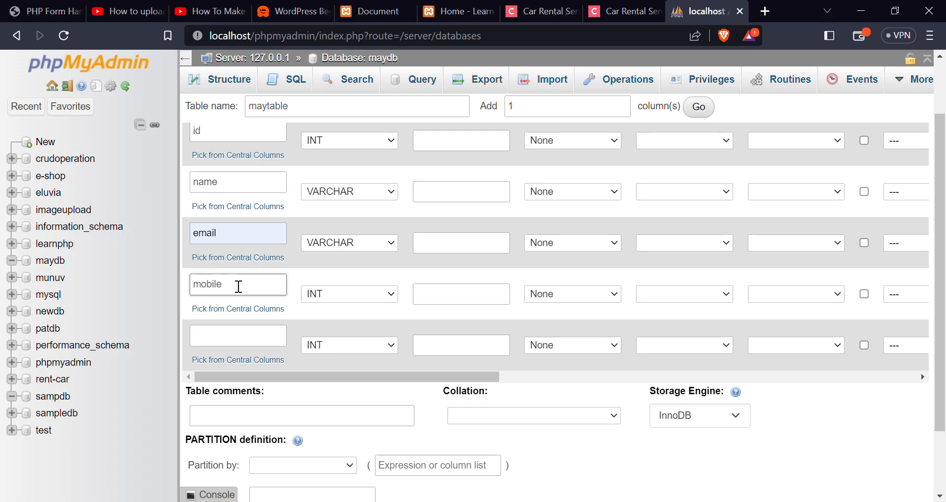
click(326, 294)
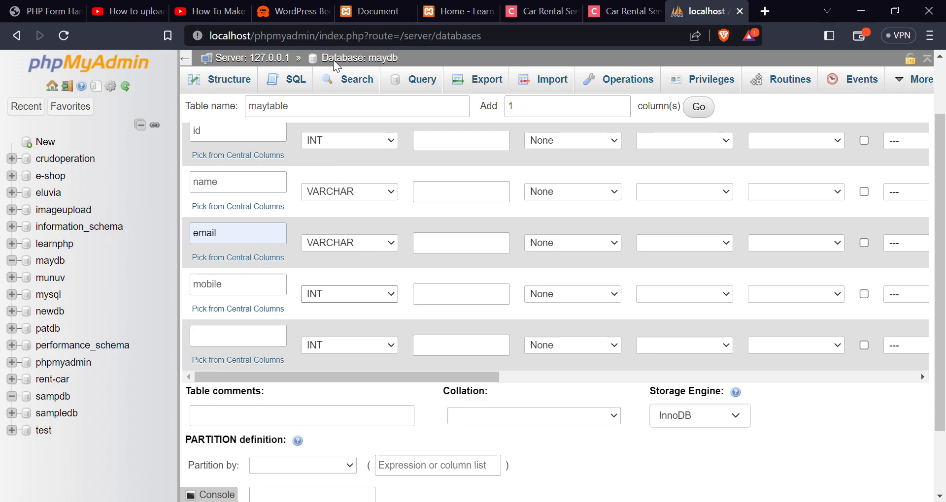
key(v)
Name the fifth column password and set its type to VARCHAR.
click(226, 341)
text(pass)
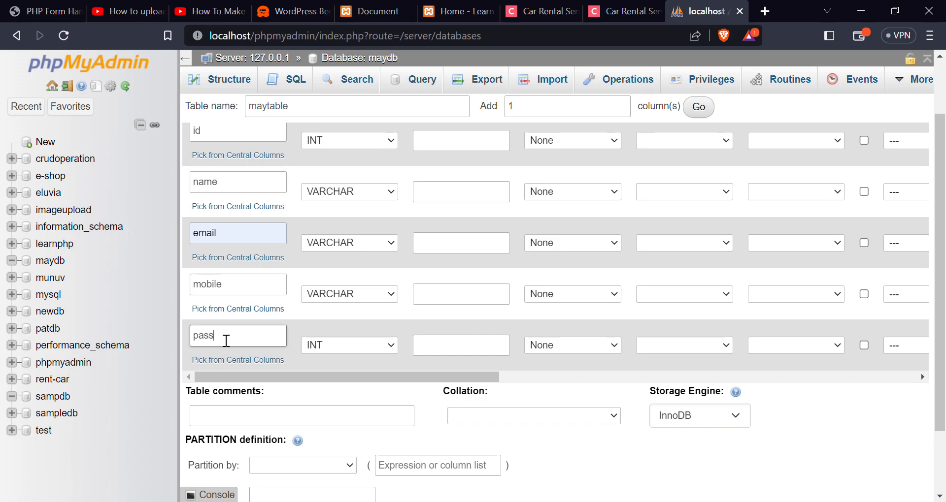
text(word)
click(362, 350)
key(Down)
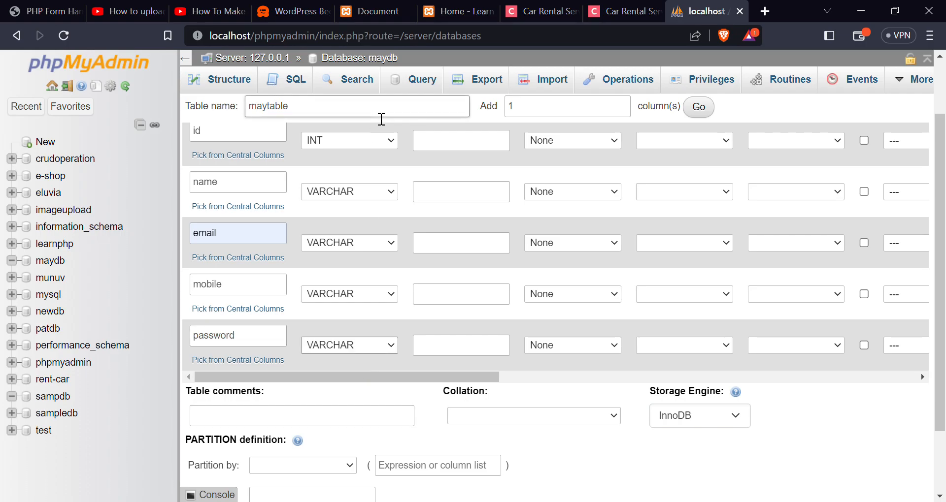
Make the id column auto-increment with a PRIMARY index.
scroll(423, 255, up, 2)
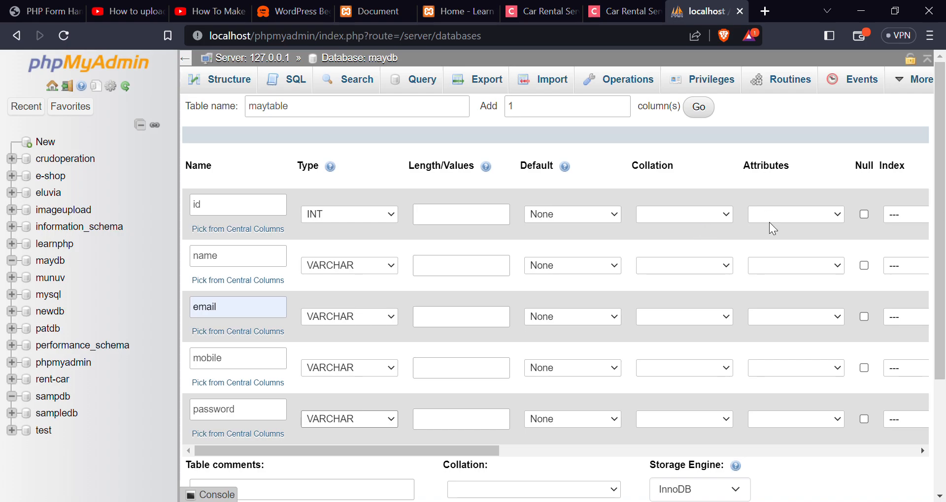
drag(462, 449, 589, 434)
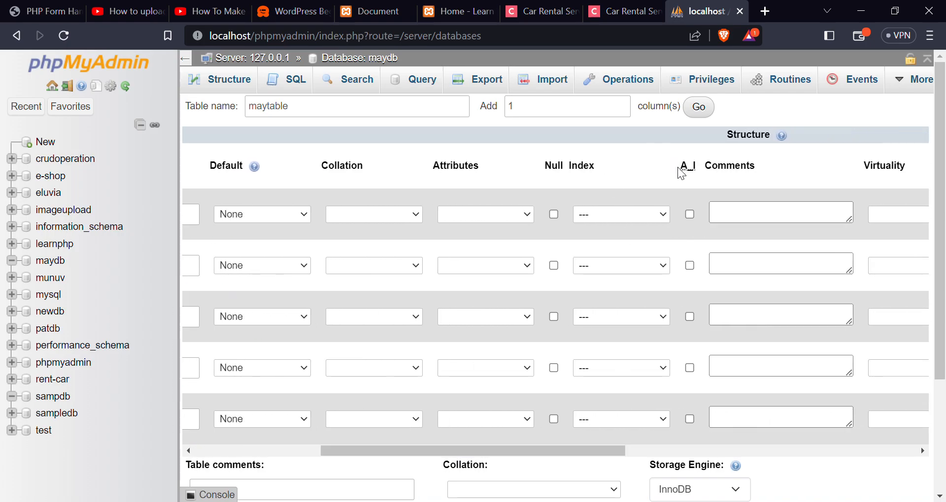
click(690, 215)
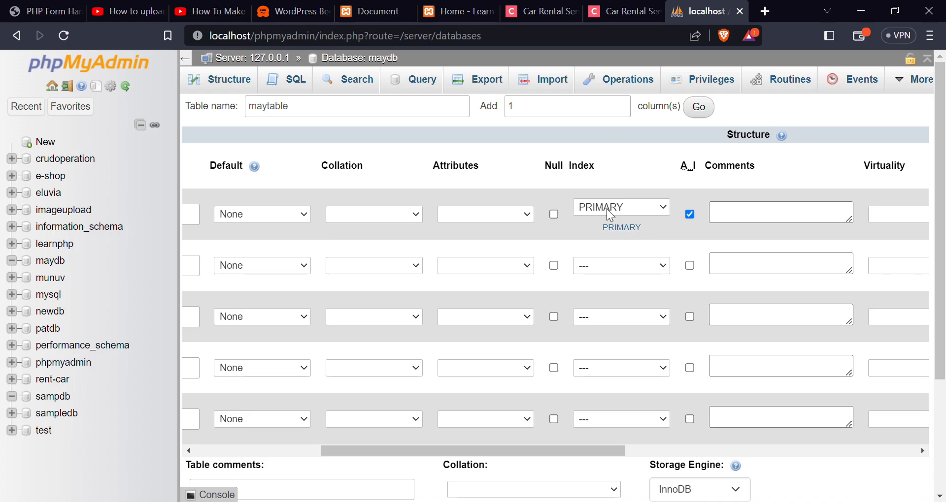
Set the length of the name, email and mobile columns to 100 and of the password column to 255.
drag(534, 448, 384, 448)
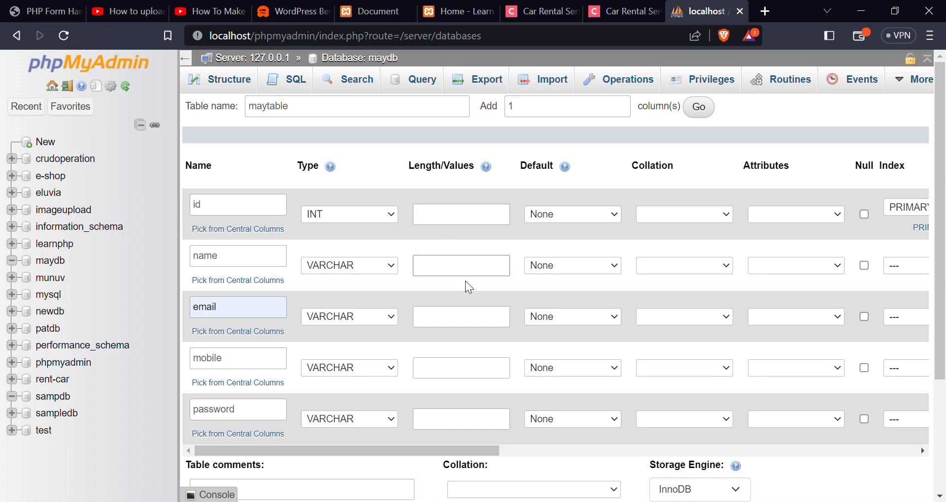
text(100)
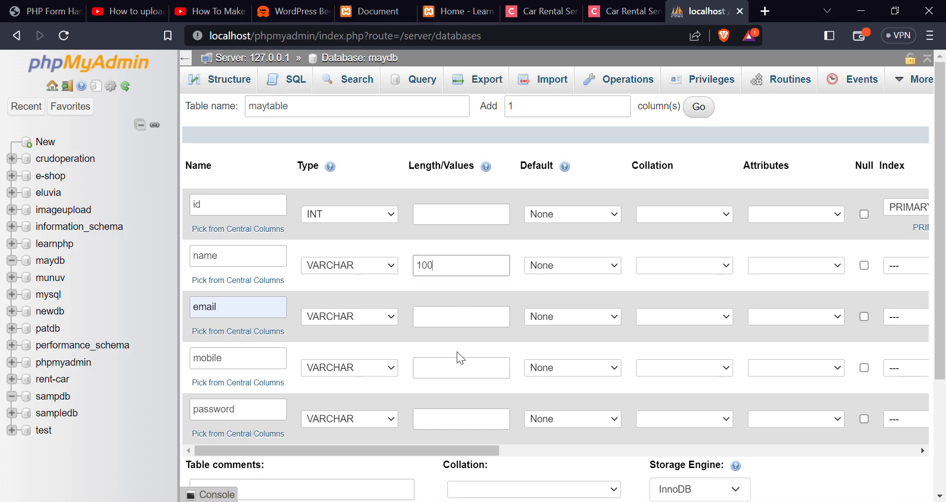
click(469, 318)
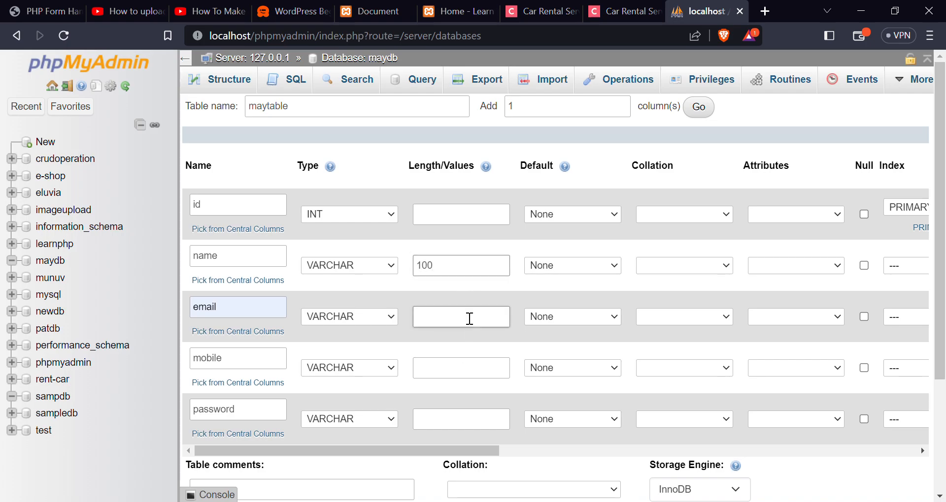
text(100)
scroll(469, 319, down, 1)
click(462, 303)
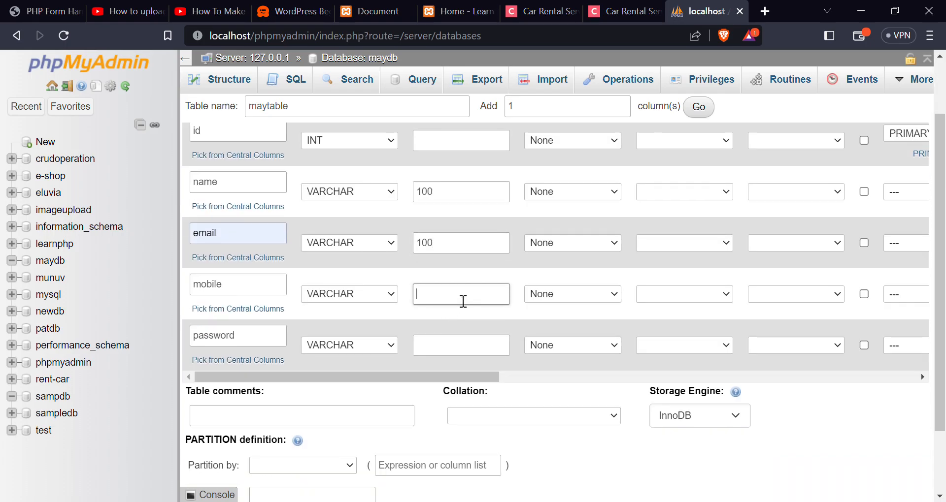
text(100)
click(480, 351)
text(255)
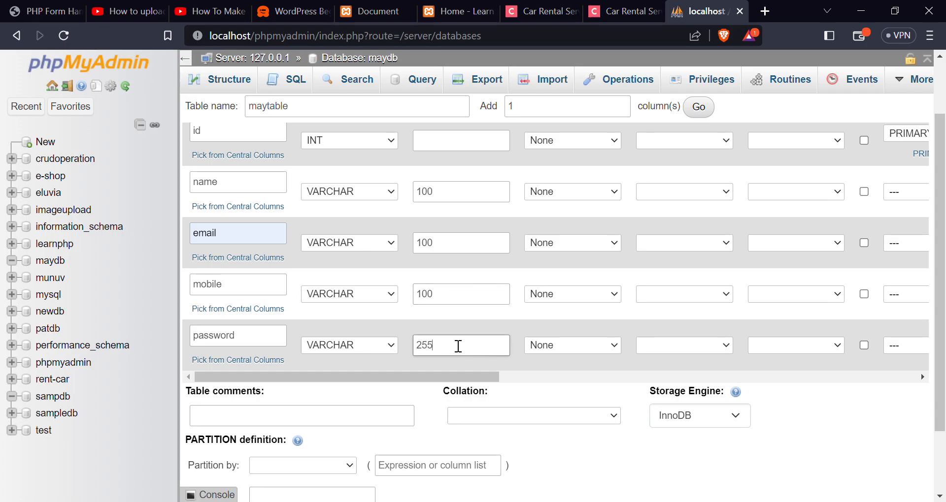
Save the maytable definition with its five columns.
scroll(423, 340, up, 1)
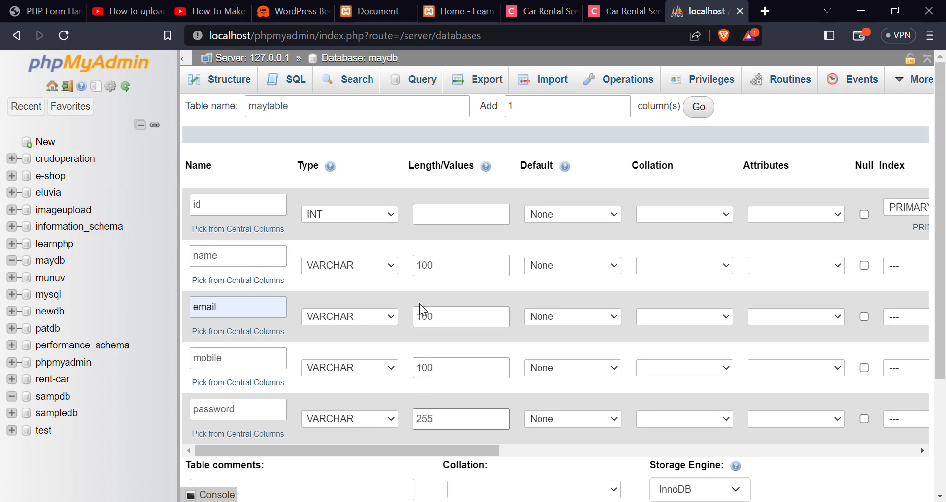
scroll(418, 313, down, 2)
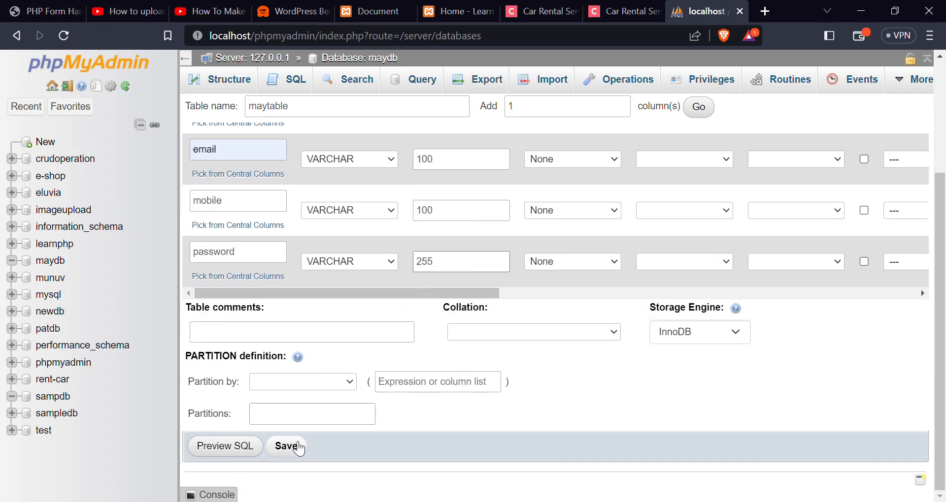
click(298, 446)
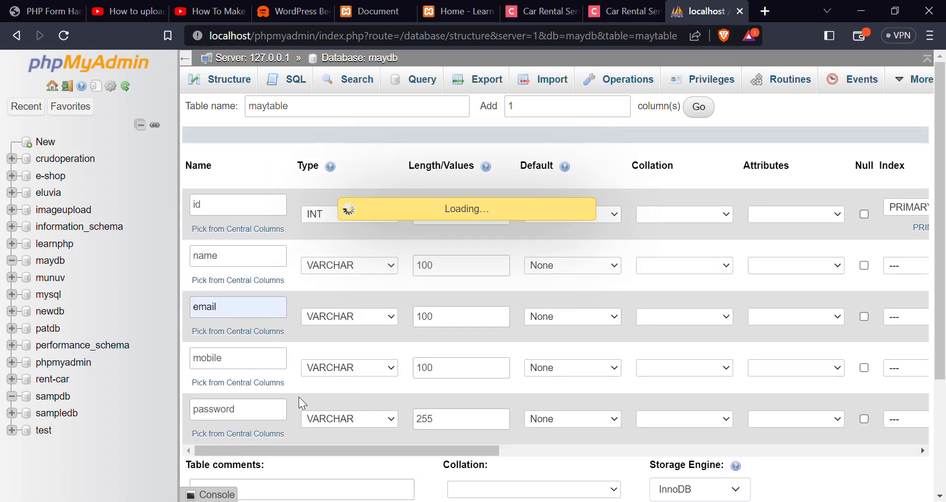